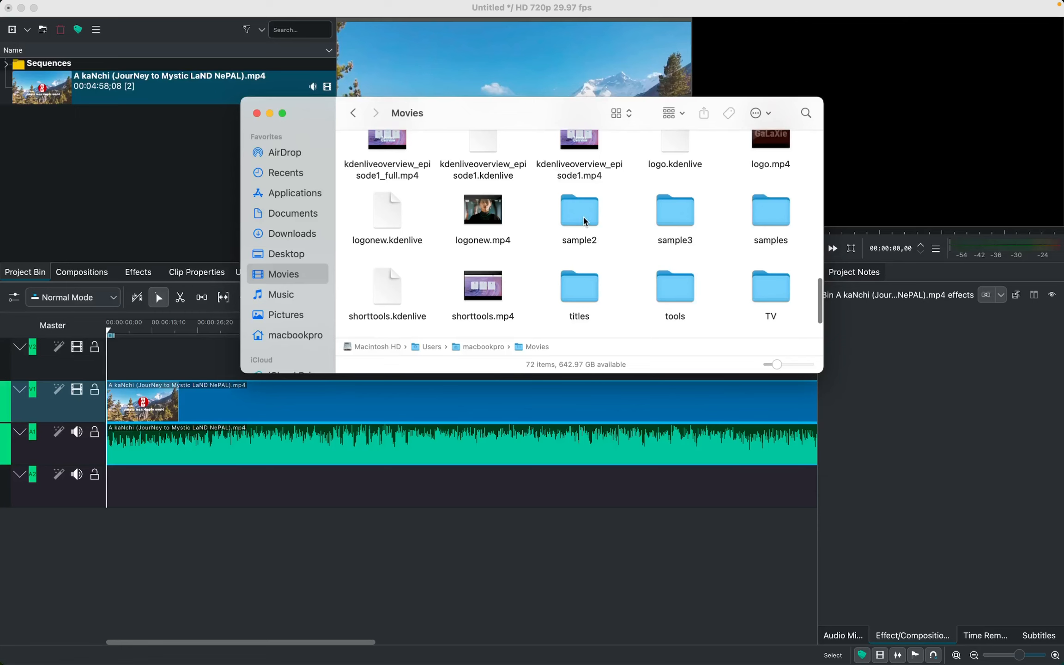
# Import sample2_video.mp4 from the sample2 folder into the project bin and close the file browser window
pyautogui.doubleClick(585, 221)
pyautogui.click(572, 195)
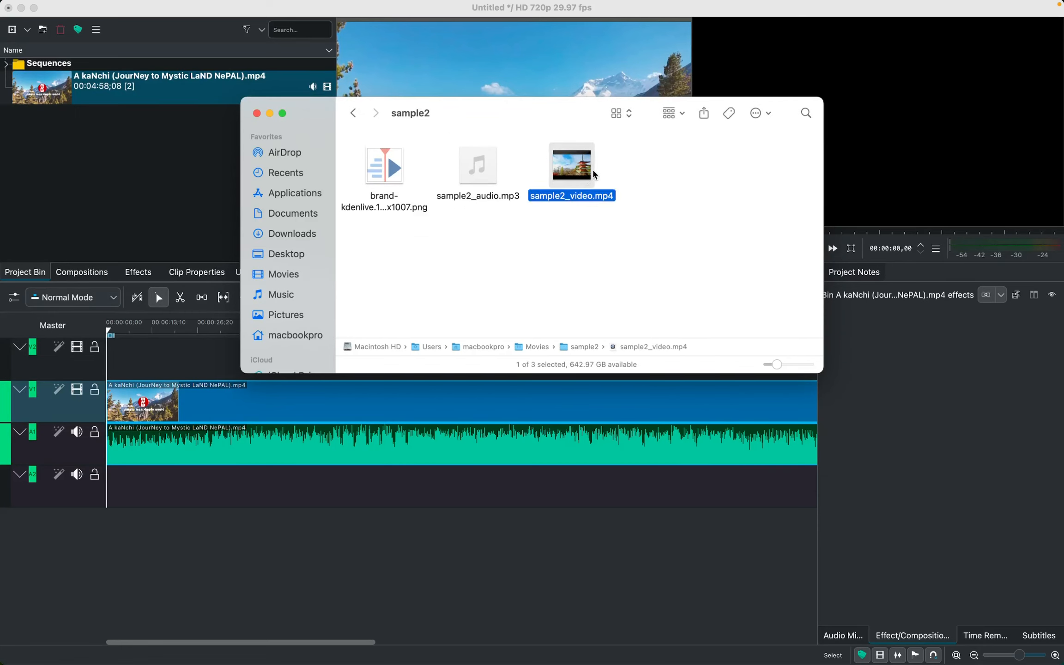
pyautogui.moveTo(560, 169); pyautogui.dragTo(74, 162)
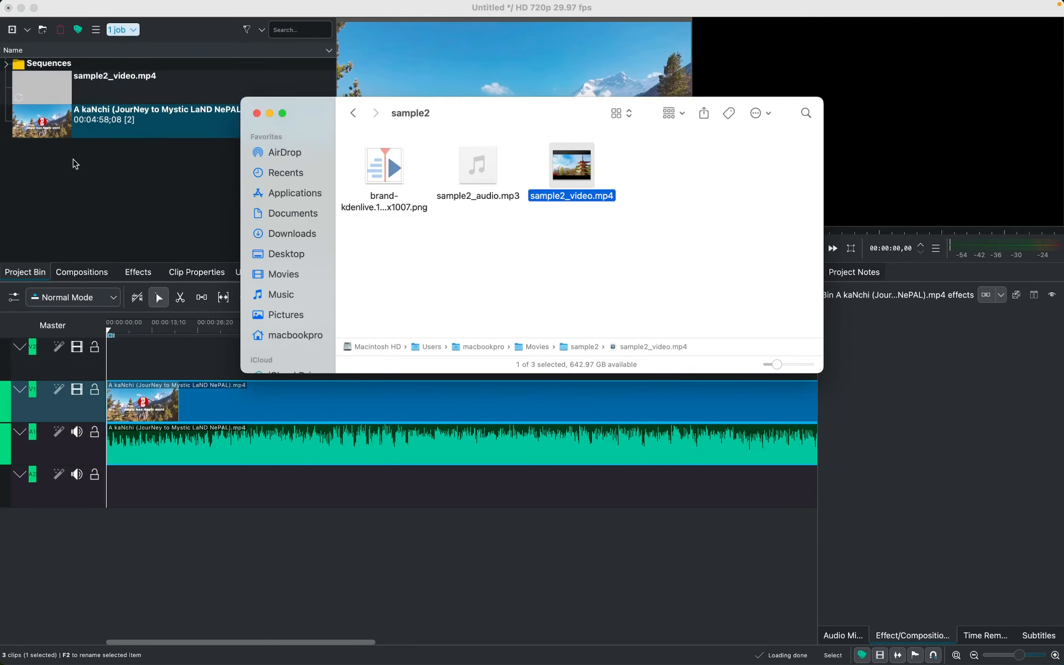
pyautogui.click(256, 114)
# Place sample2_video.mp4 on the video track above the A kaNchi clip at about 2 seconds and preview the overlap
pyautogui.moveTo(52, 89); pyautogui.dragTo(118, 351)
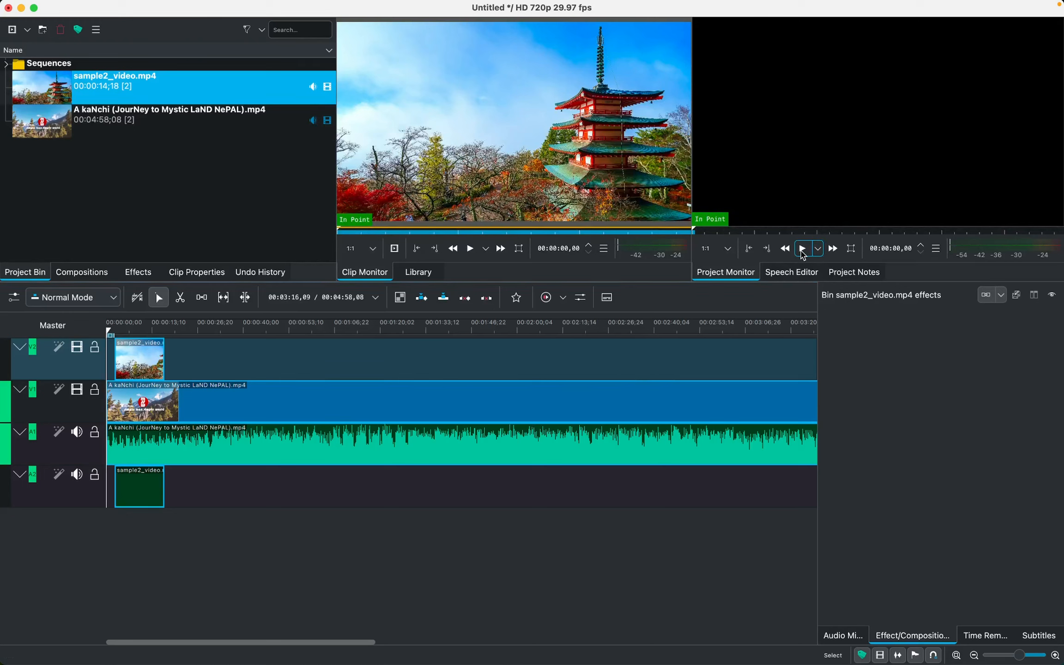
pyautogui.click(803, 250)
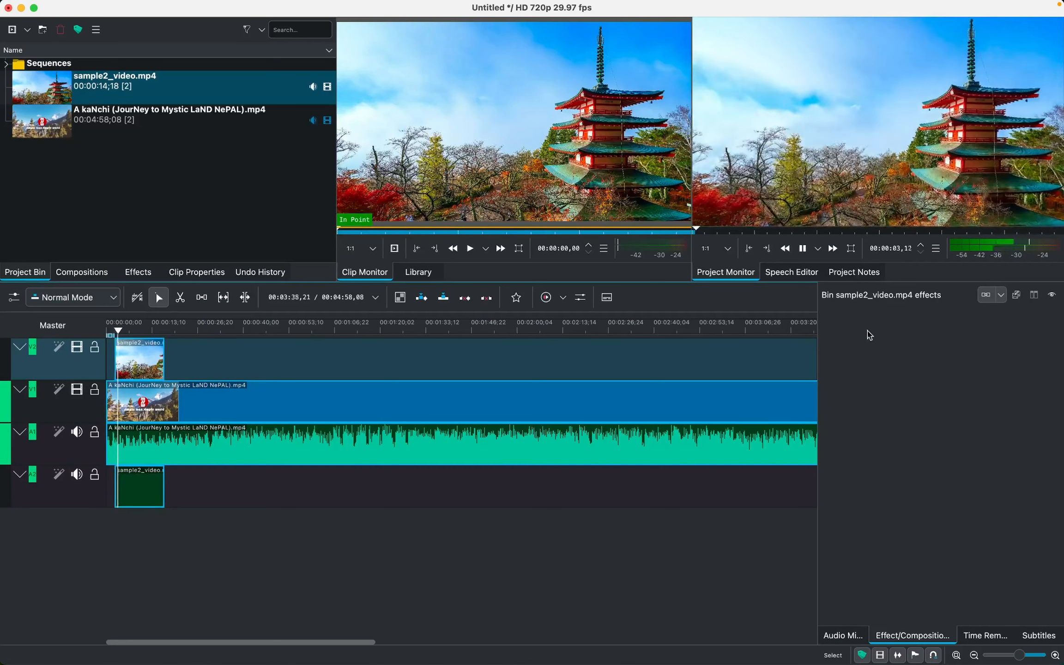
pyautogui.click(803, 249)
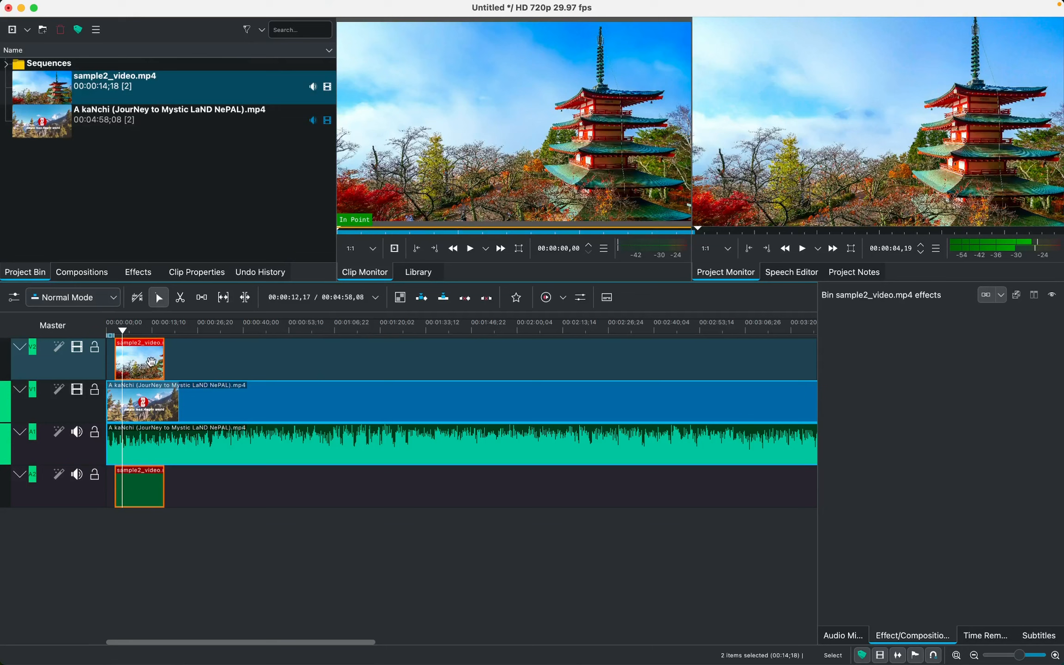
# Copy the sample2_video.mp4 timeline clip, paste it farther along the same track, and move the copy to start at about 21 seconds
pyautogui.rightClick(150, 358)
pyautogui.click(134, 356)
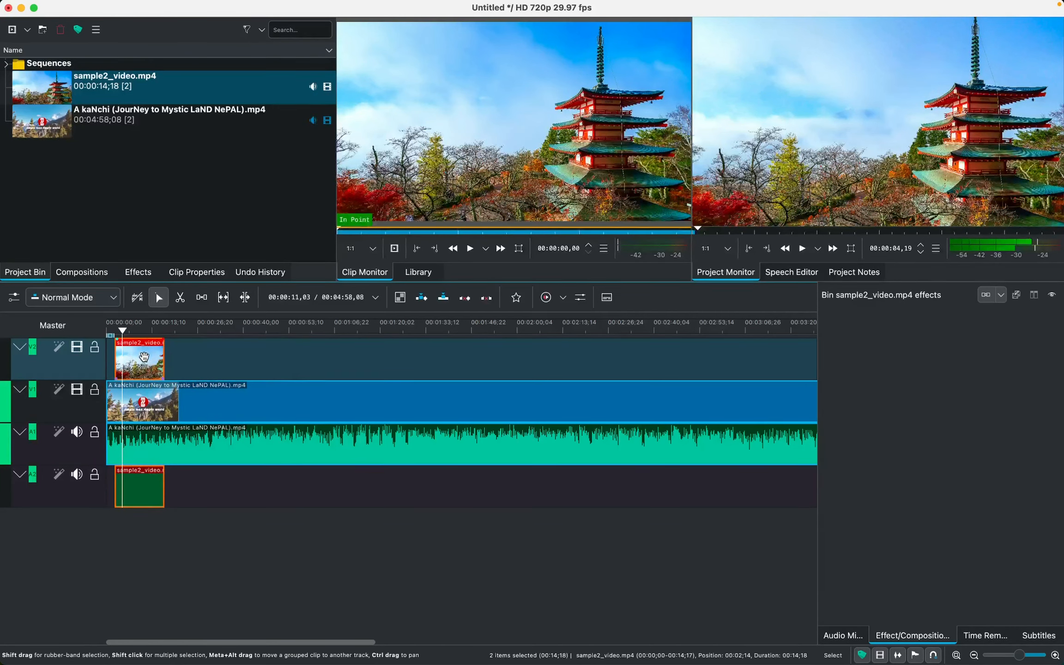
pyautogui.rightClick(150, 366)
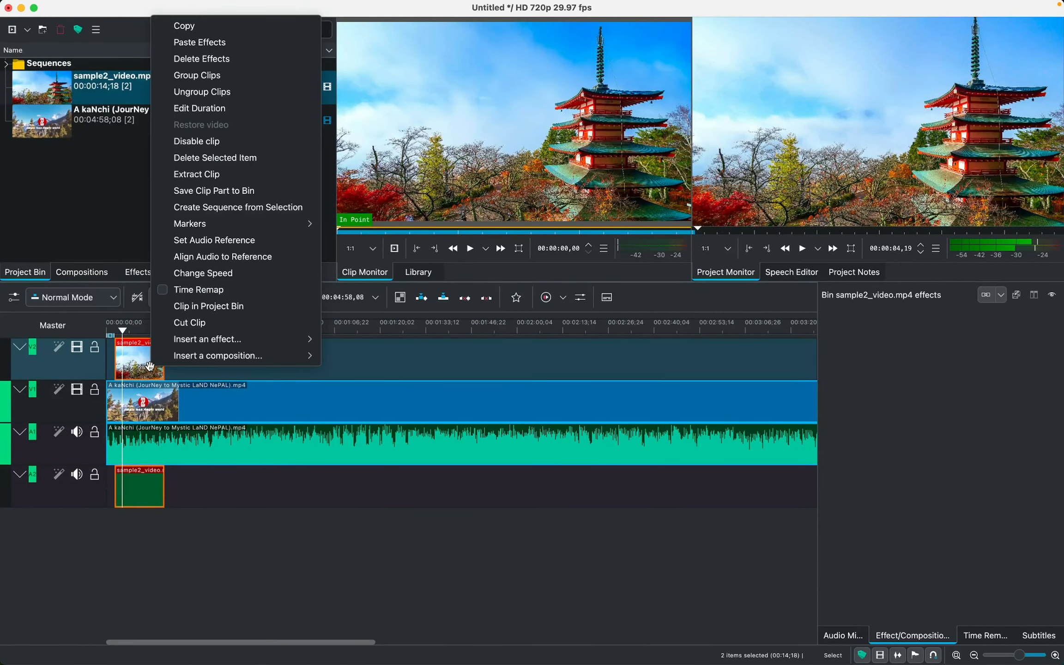
pyautogui.click(227, 28)
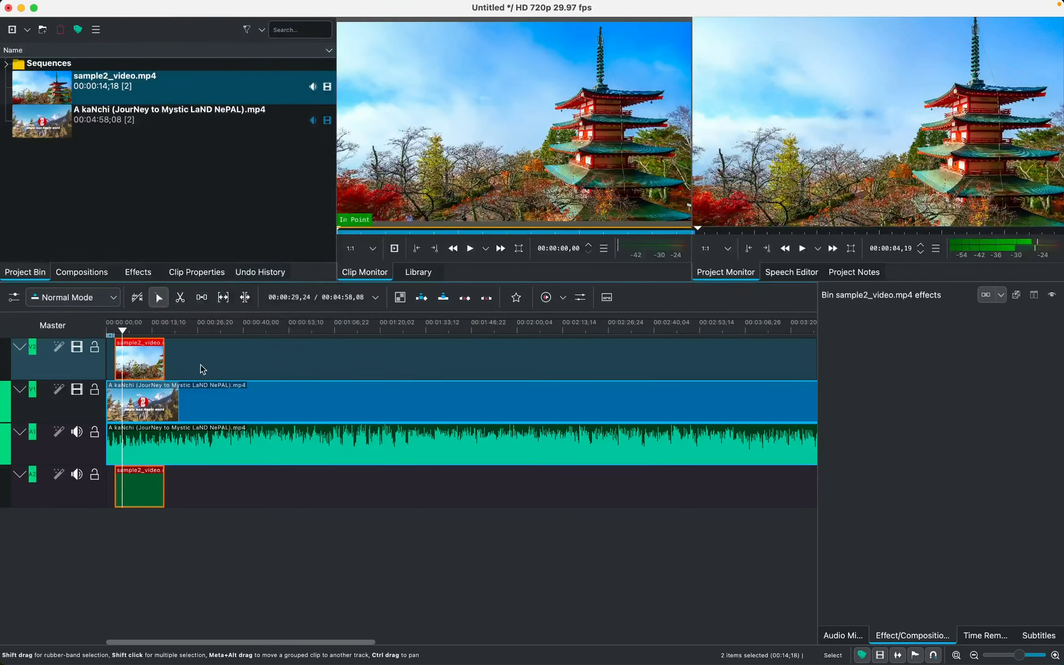
pyautogui.click(192, 365)
pyautogui.rightClick(193, 365)
pyautogui.click(208, 372)
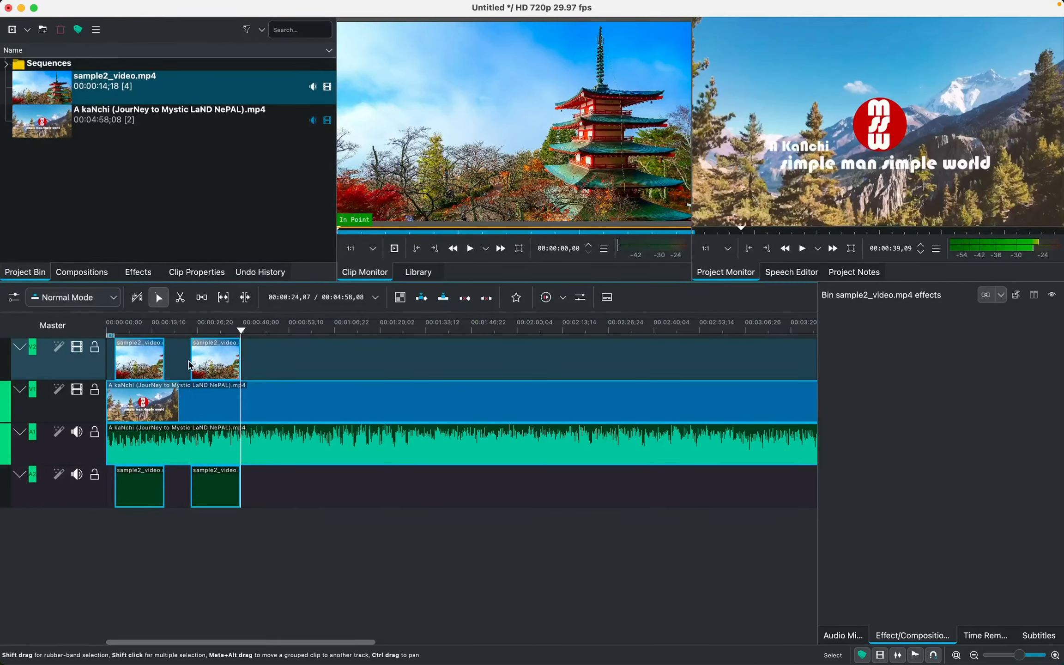
pyautogui.click(193, 361)
pyautogui.moveTo(193, 363); pyautogui.dragTo(188, 366)
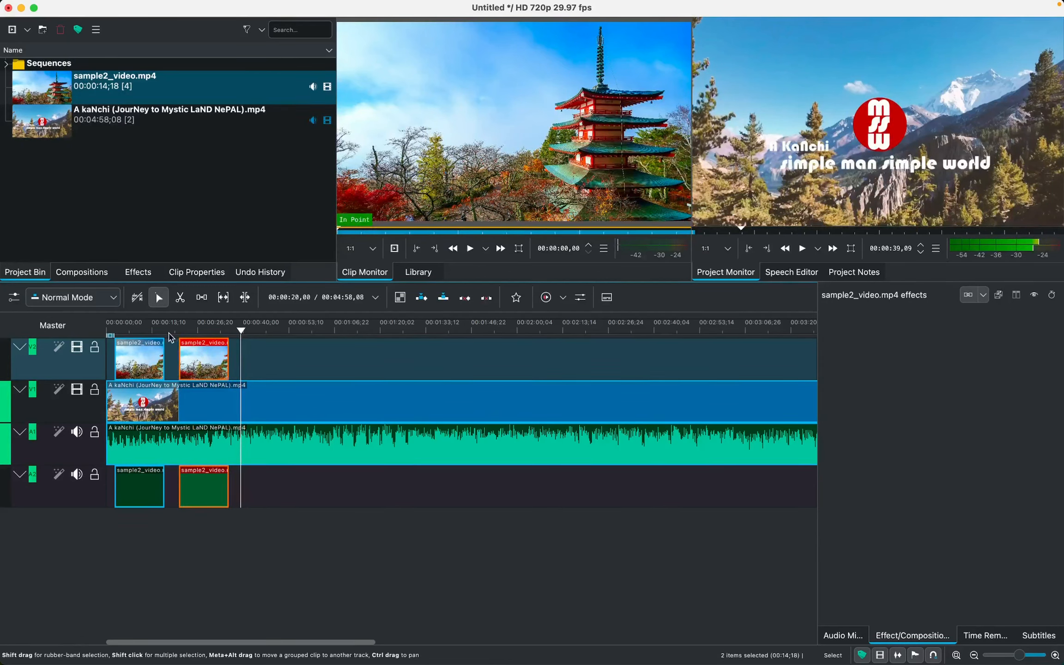
# Play the sequence from about 15 seconds across the gap between the two sample2_video.mp4 clips
pyautogui.click(159, 332)
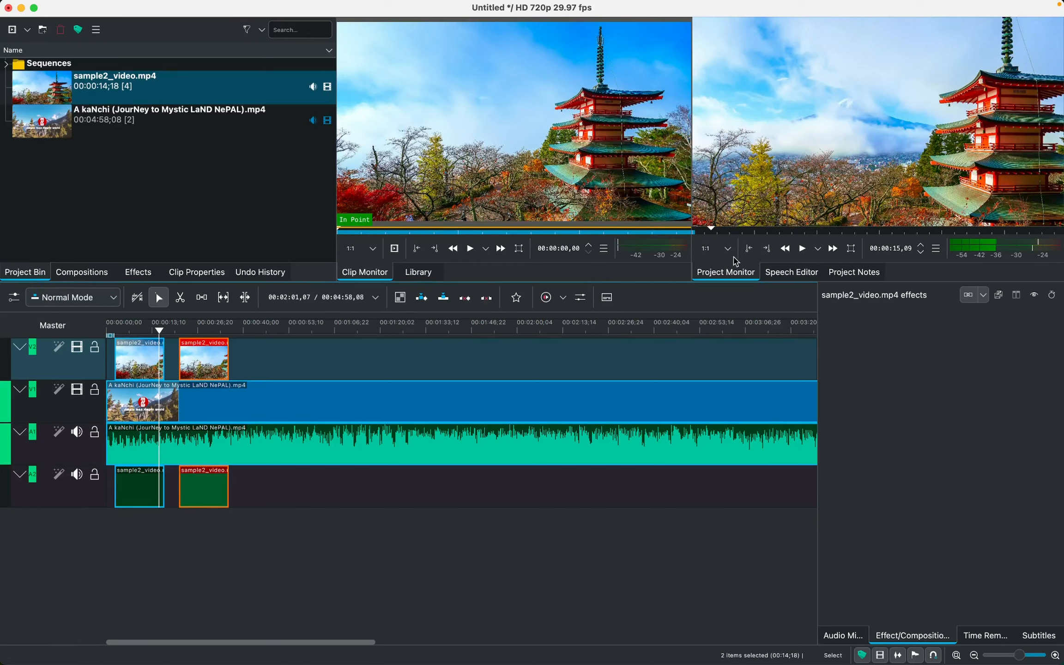
pyautogui.click(803, 248)
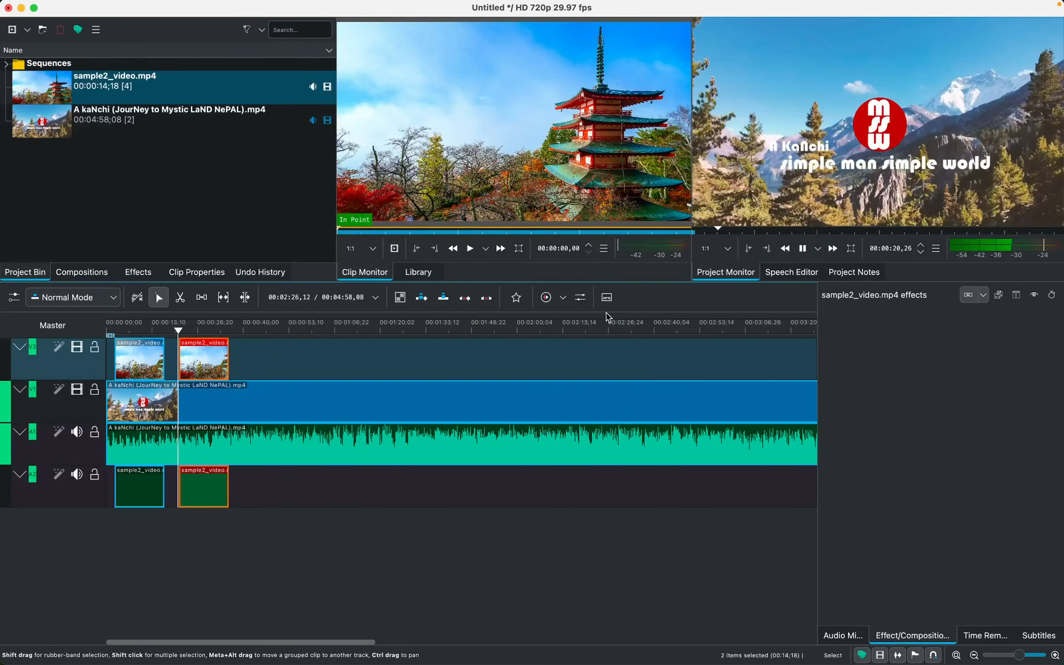
pyautogui.click(802, 249)
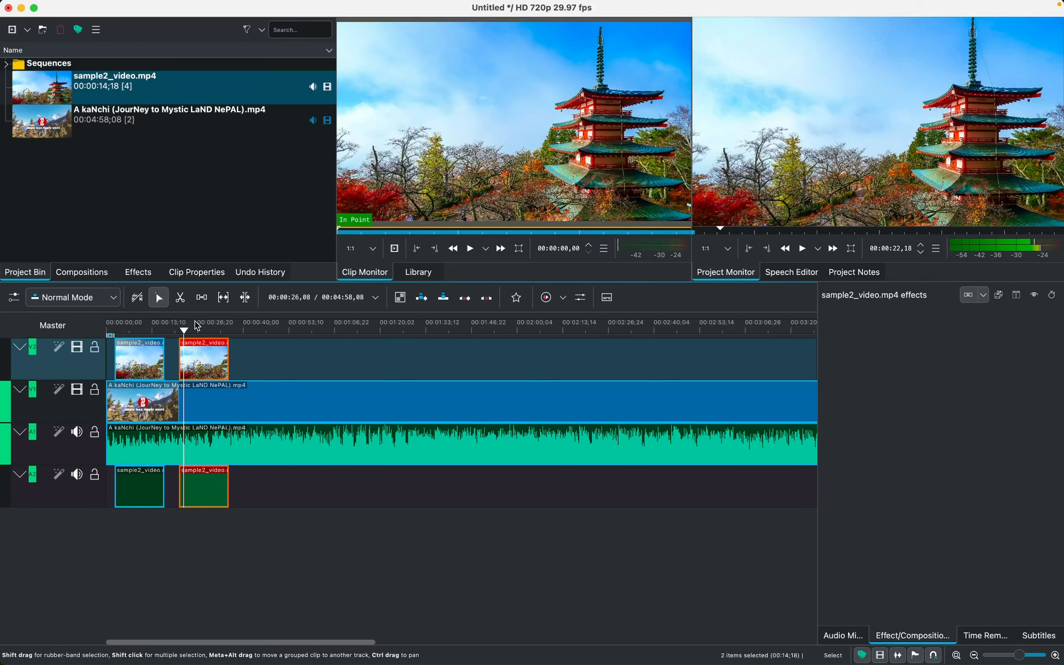
# Cut the A kaNchi clip at about 49 seconds, delete the part after the cut, and return the playhead to the start
pyautogui.click(181, 298)
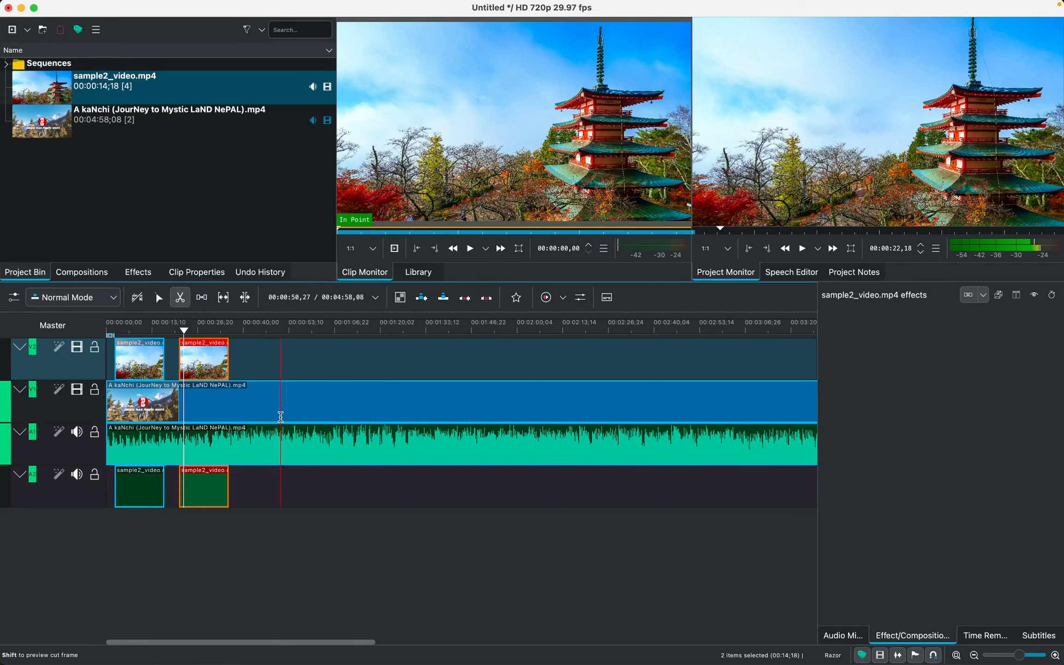
pyautogui.click(275, 416)
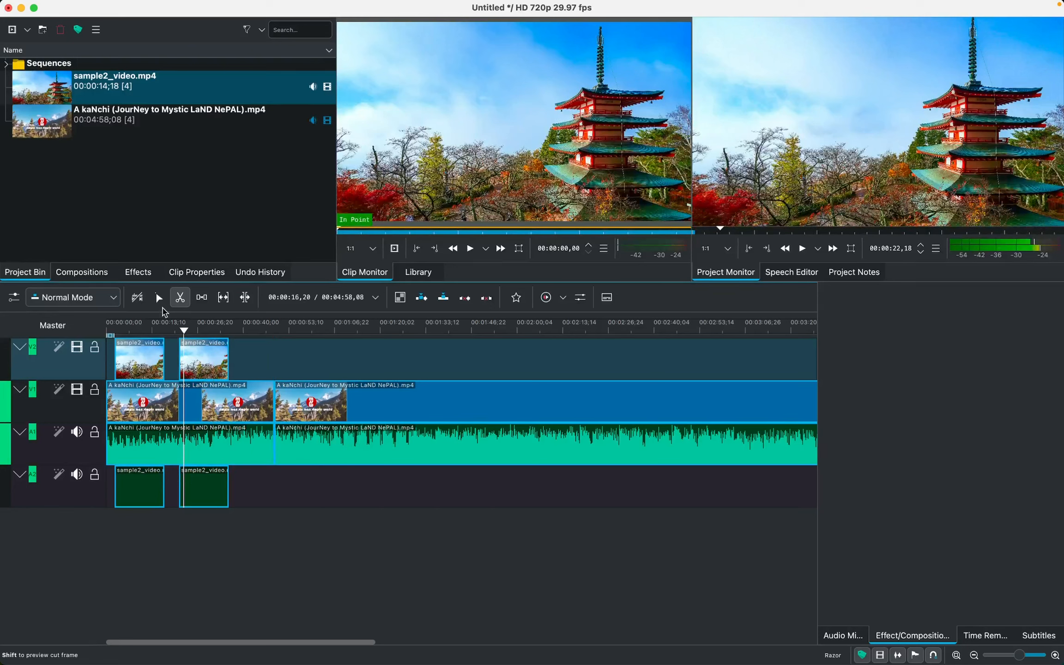
pyautogui.press('s')
pyautogui.rightClick(368, 411)
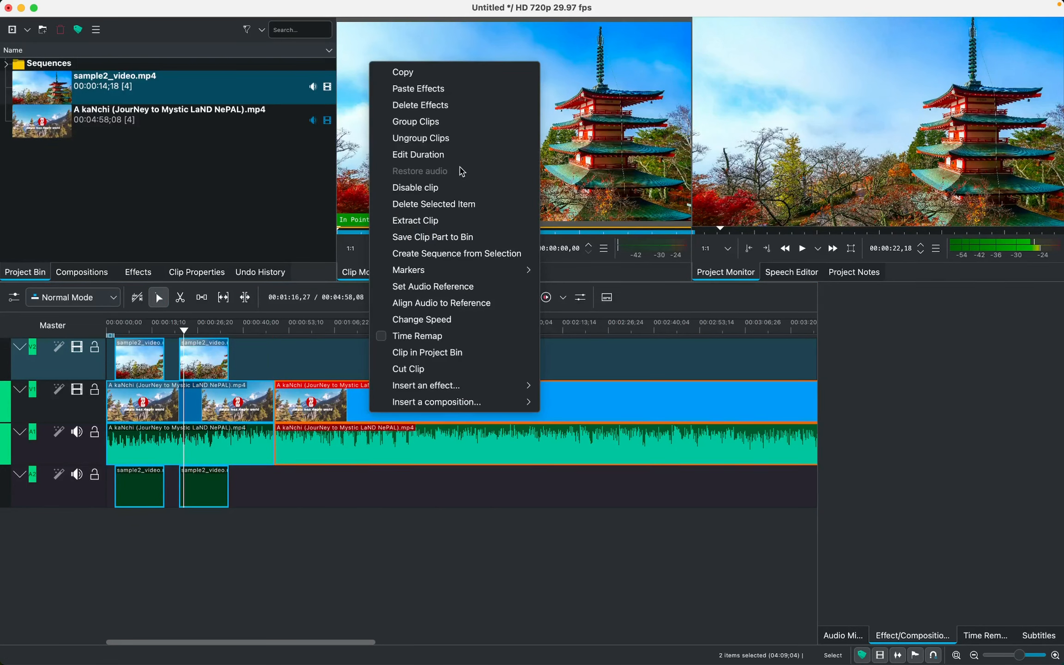
pyautogui.click(434, 205)
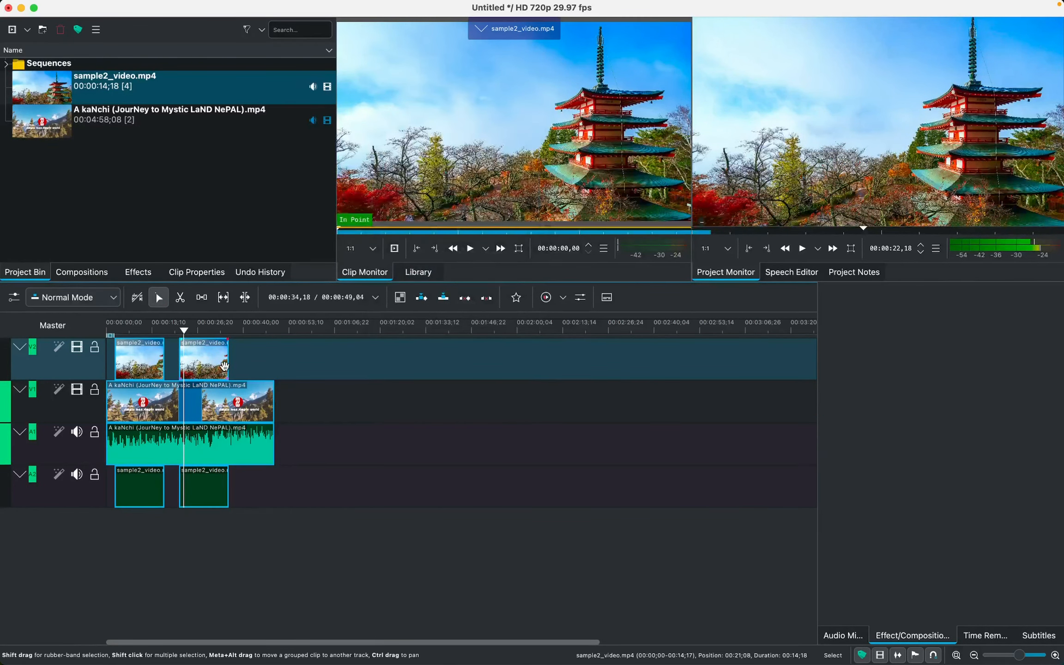
pyautogui.moveTo(184, 331); pyautogui.dragTo(108, 330)
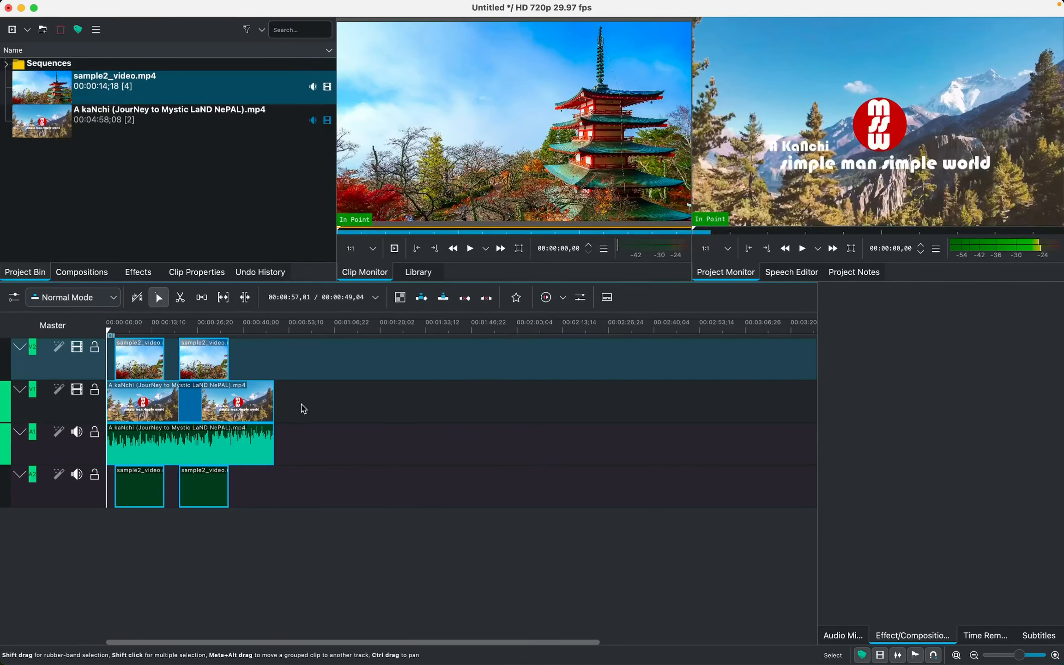
# Open the render settings, name the output file example.mp4 in the Movies folder, and select the MP4-H264/AAC preset
pyautogui.moveTo(189, 6)
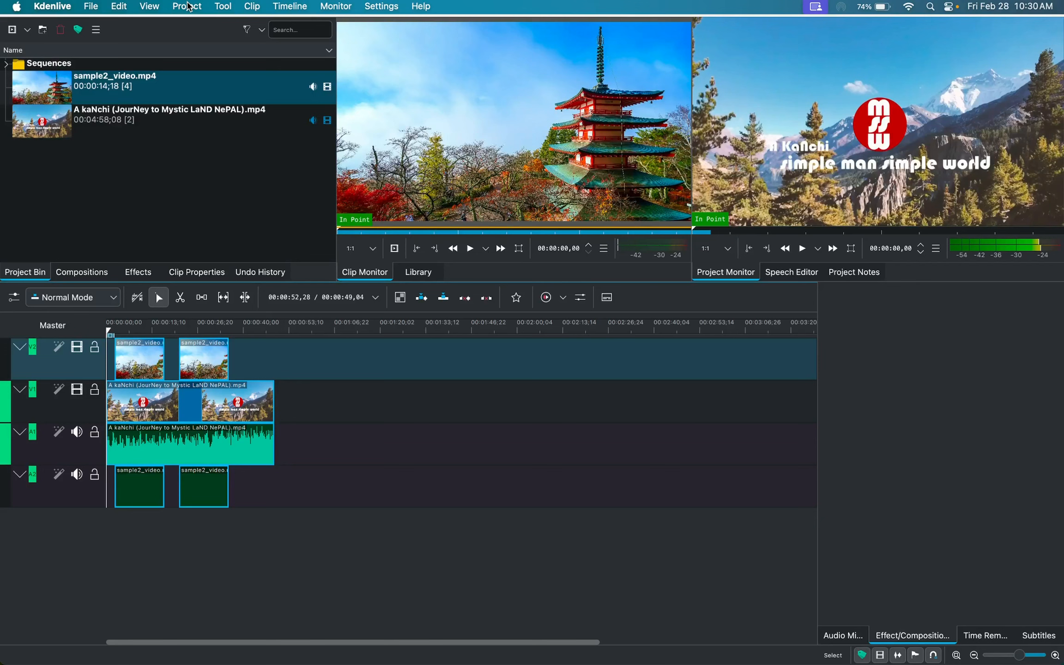
pyautogui.click(190, 7)
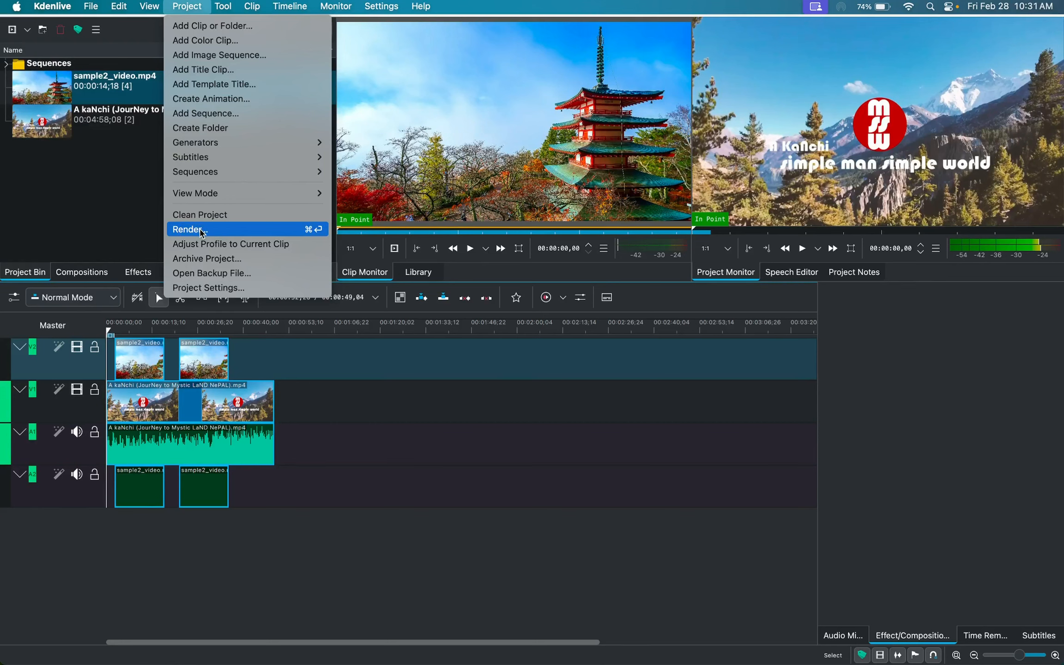
pyautogui.click(202, 230)
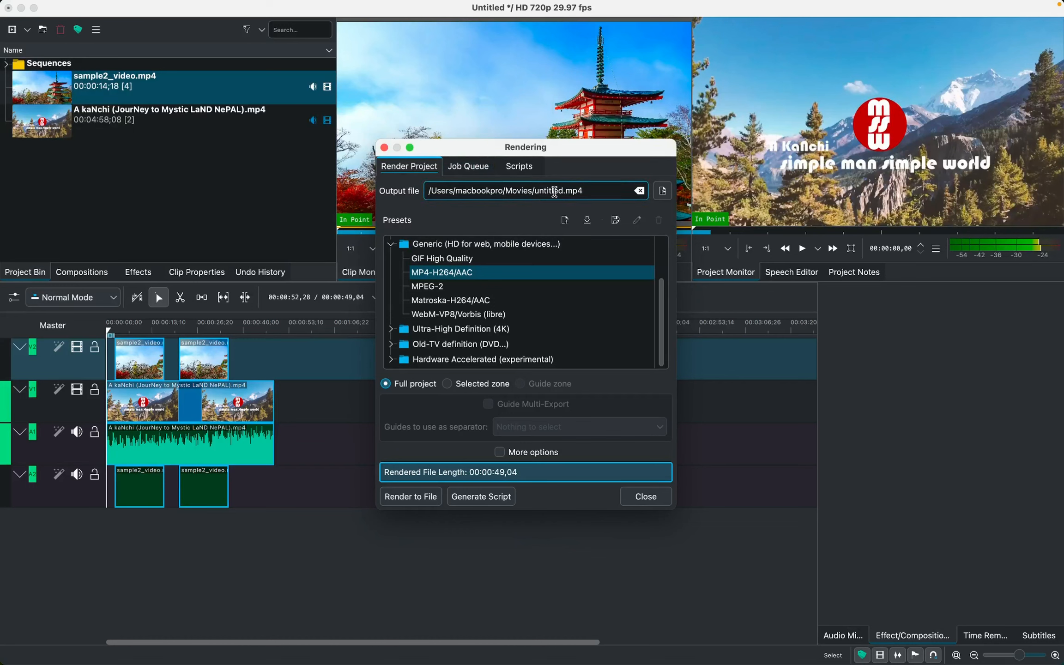
pyautogui.doubleClick(548, 192)
pyautogui.write('example')
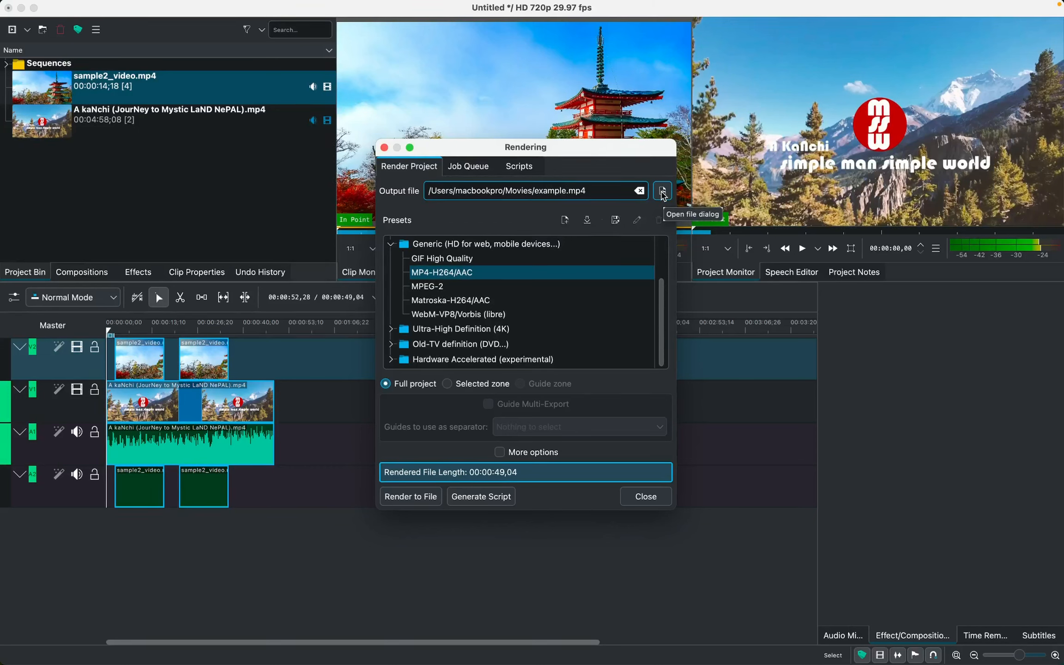
pyautogui.click(663, 192)
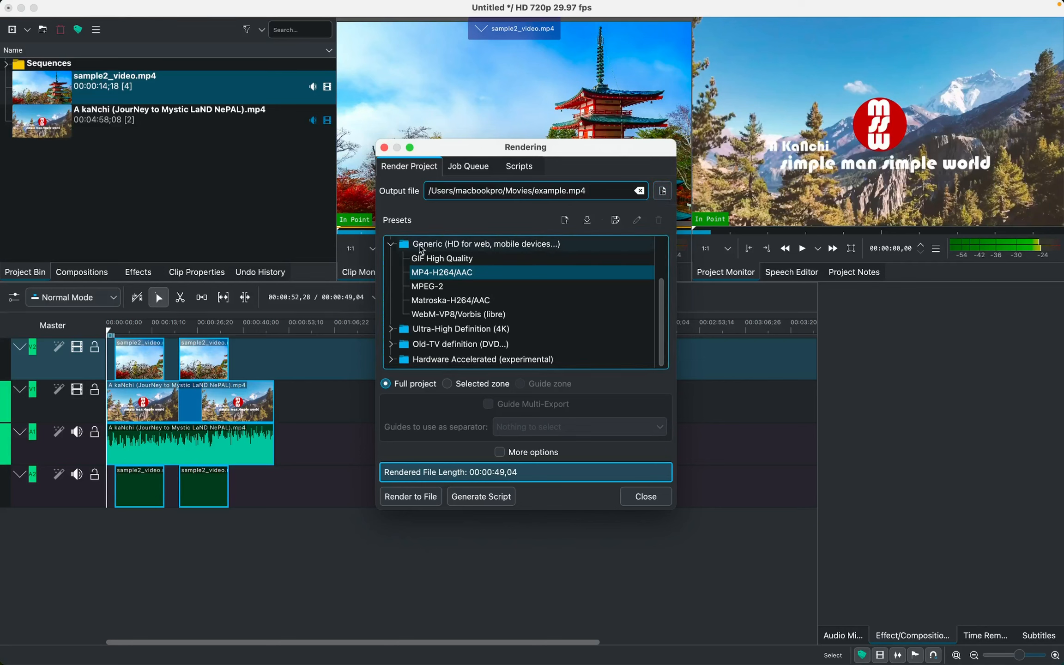
pyautogui.click(441, 277)
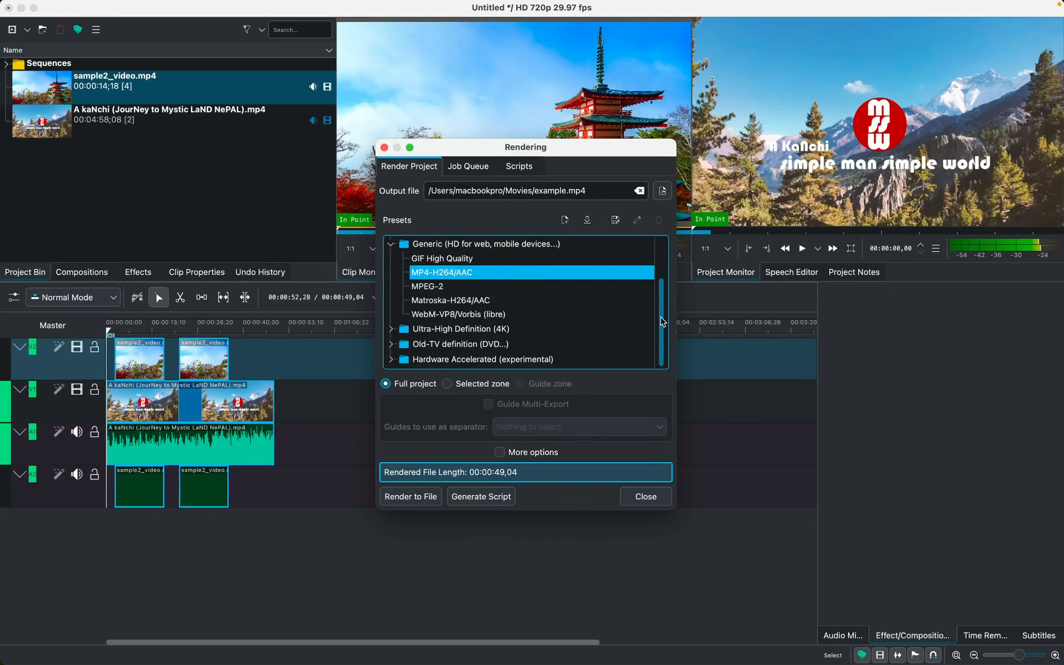
# Try the MP3 and WAV presets in the Audio only group
pyautogui.scroll(3, 663, 322)
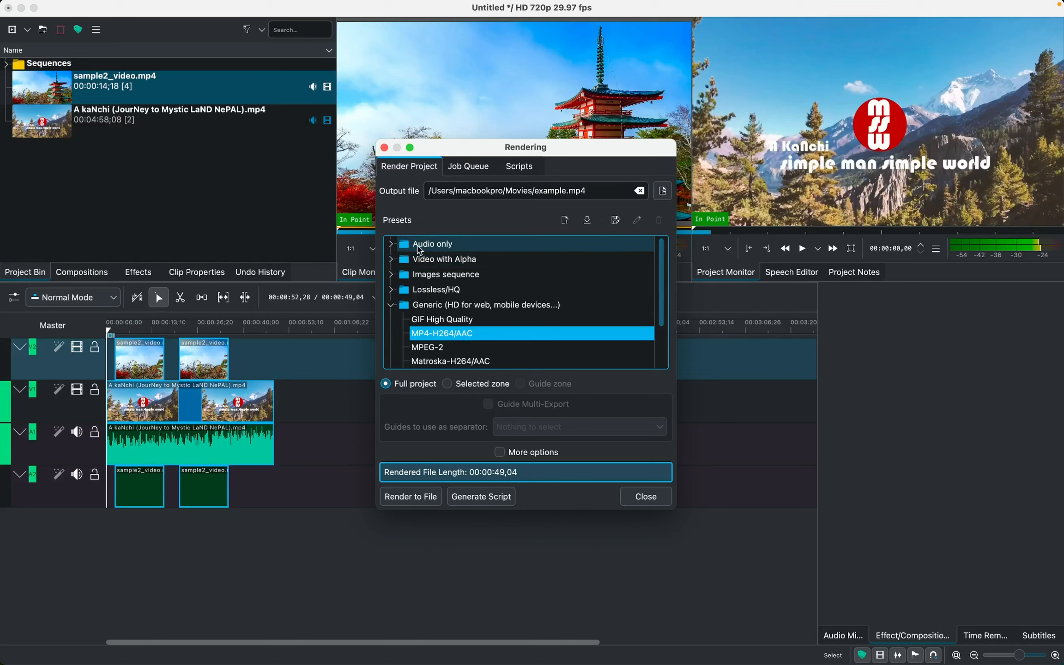
pyautogui.click(398, 248)
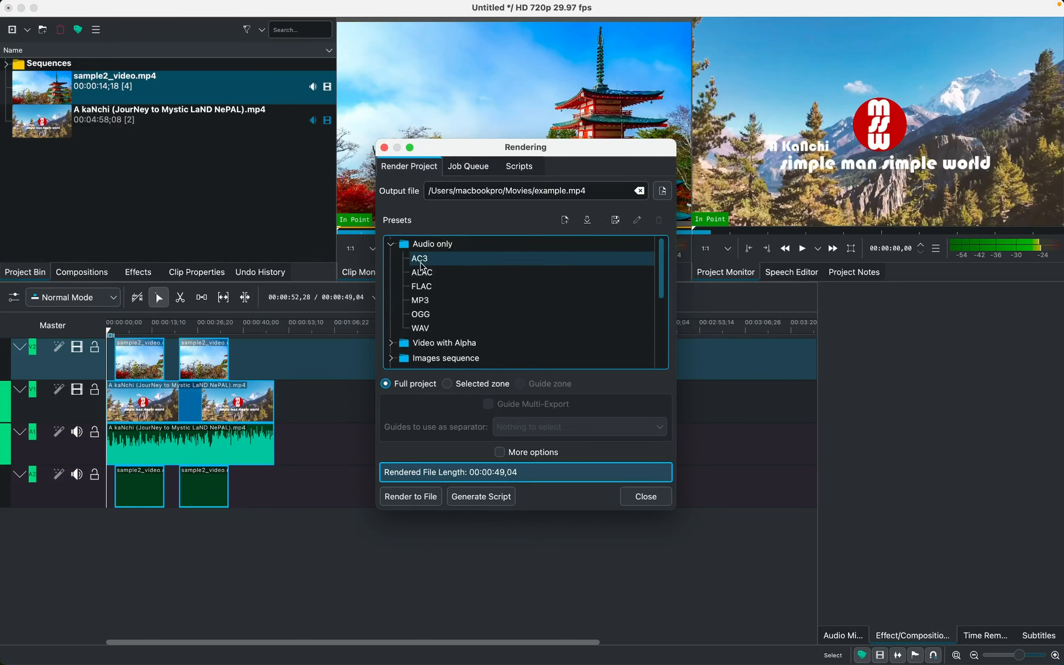
pyautogui.click(429, 301)
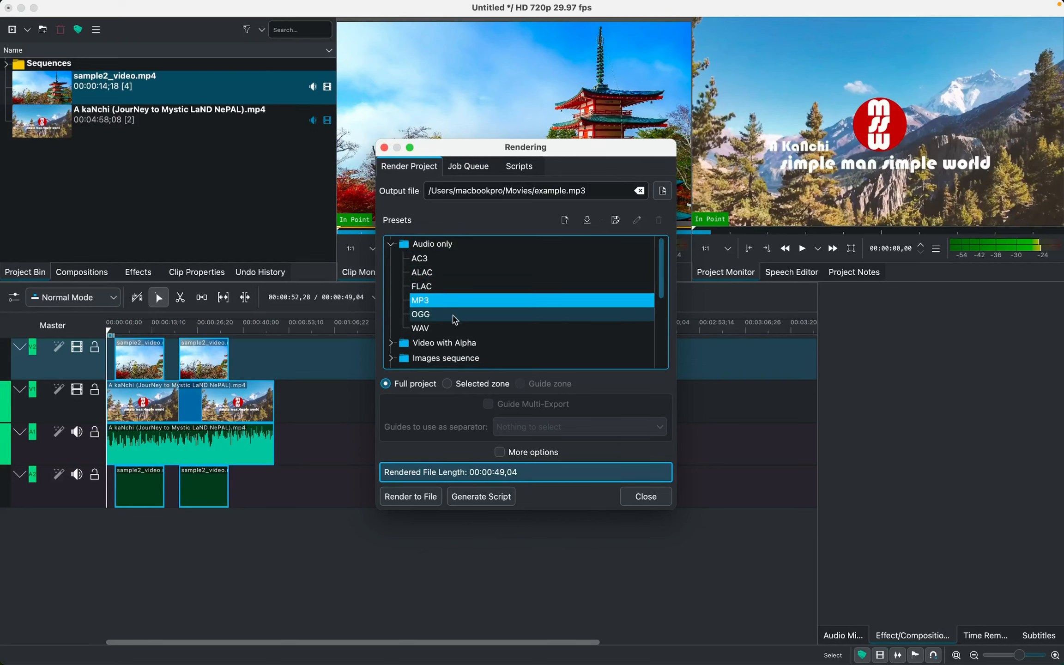
pyautogui.click(434, 329)
pyautogui.click(435, 304)
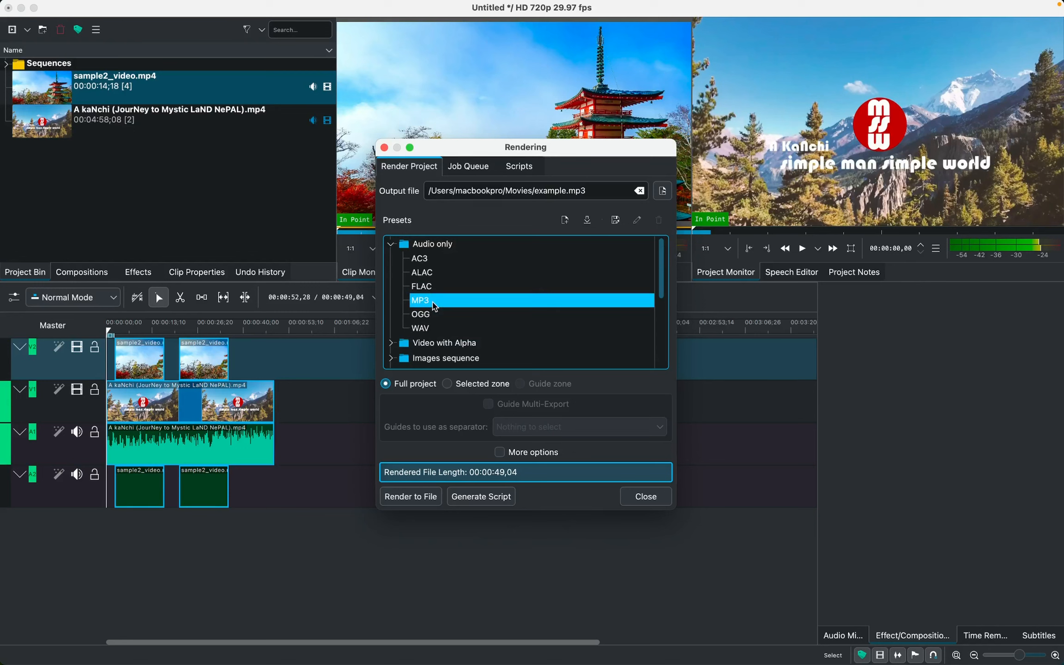
pyautogui.click(438, 330)
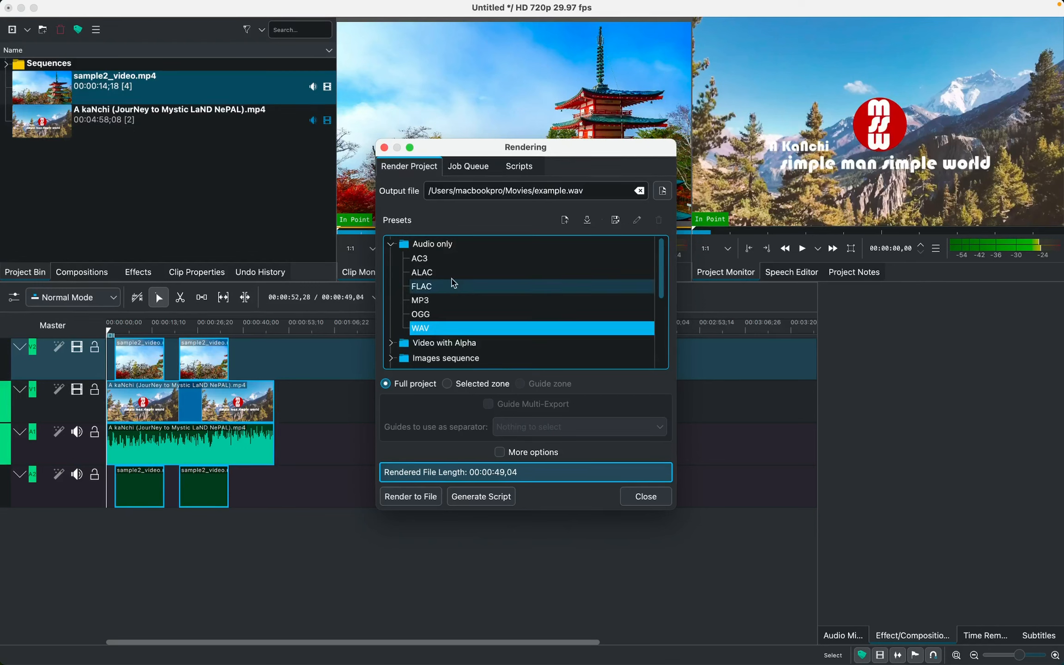
pyautogui.click(391, 244)
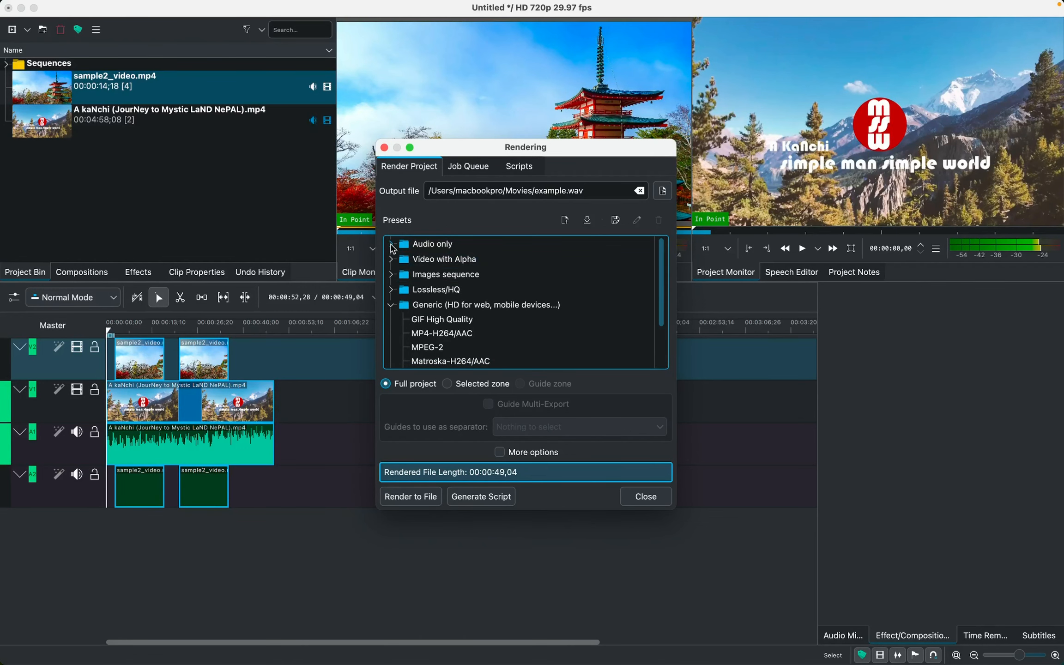
# Choose the MP4-H264/AAC preset in the Generic group and set the render range to Full project
pyautogui.click(435, 305)
pyautogui.moveTo(662, 288); pyautogui.dragTo(664, 323)
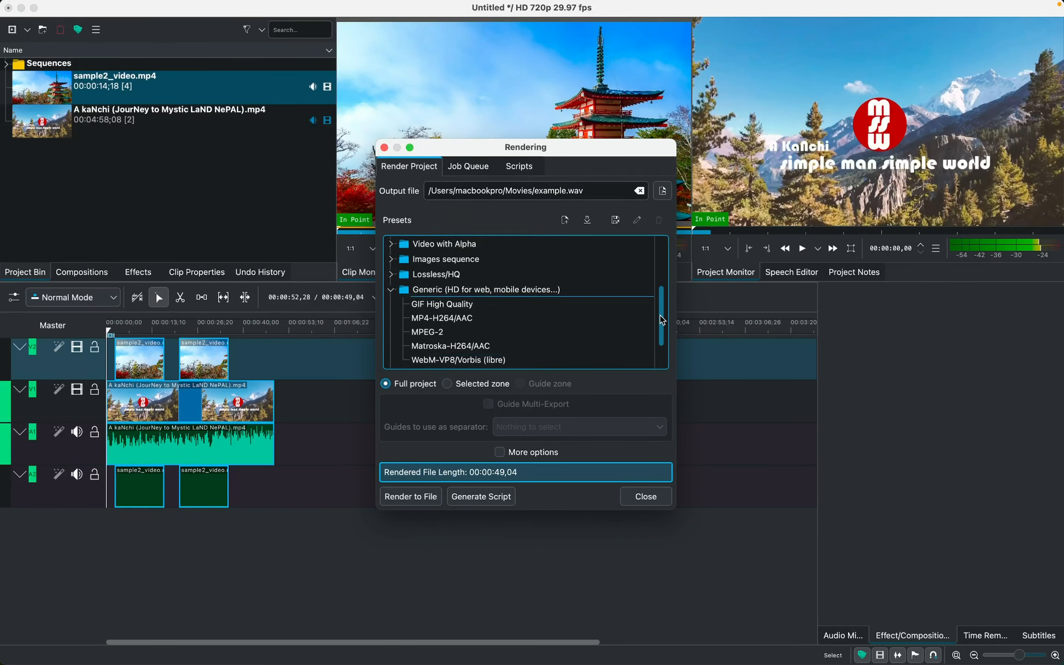
pyautogui.click(443, 322)
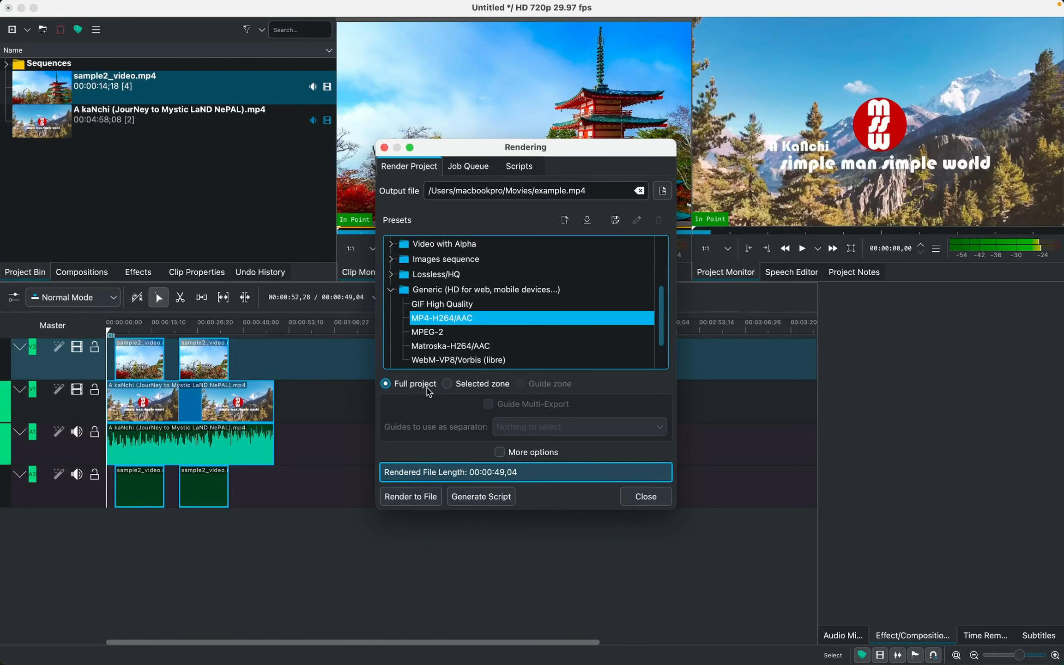
pyautogui.click(449, 387)
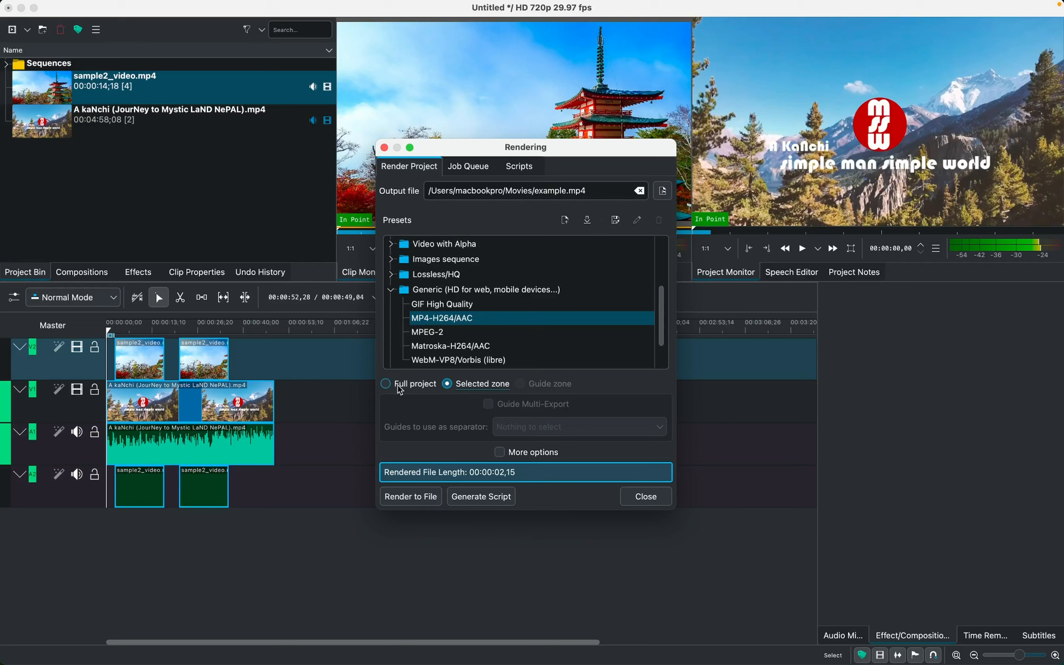
pyautogui.click(387, 387)
pyautogui.click(448, 385)
pyautogui.click(386, 384)
# Render the project to example.mp4, overwriting the existing file, and close the rendering dialog
pyautogui.click(411, 497)
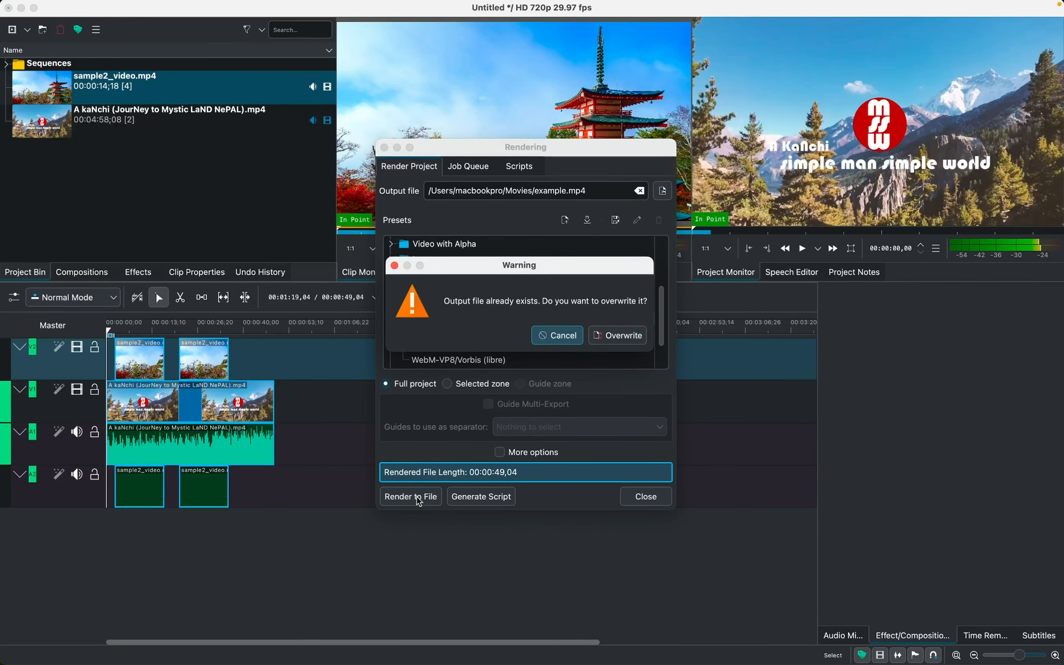
pyautogui.click(616, 336)
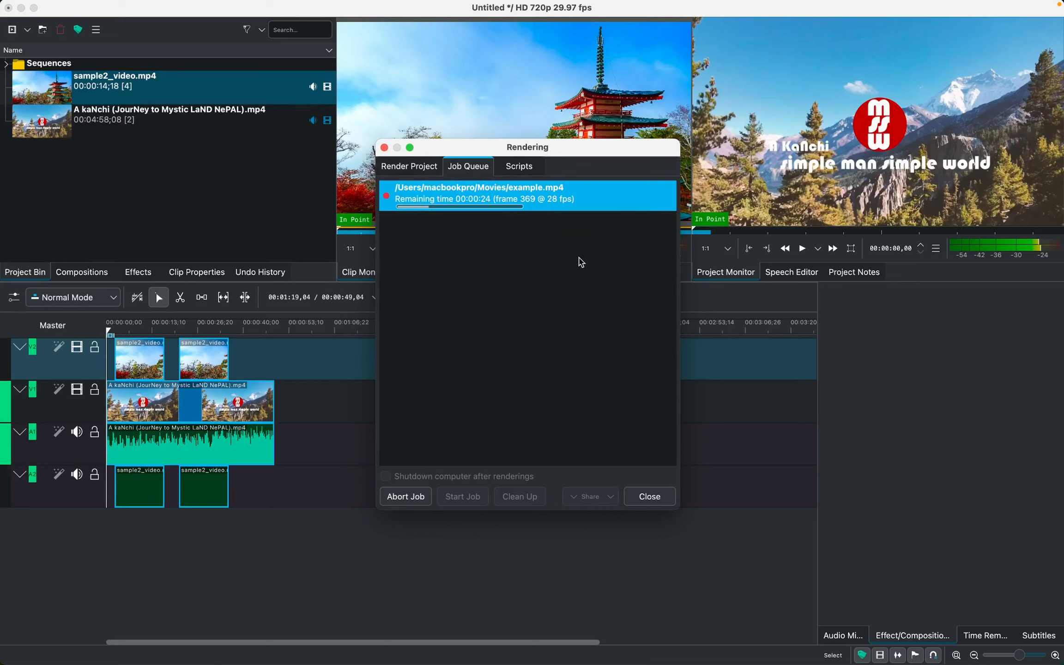
pyautogui.click(649, 496)
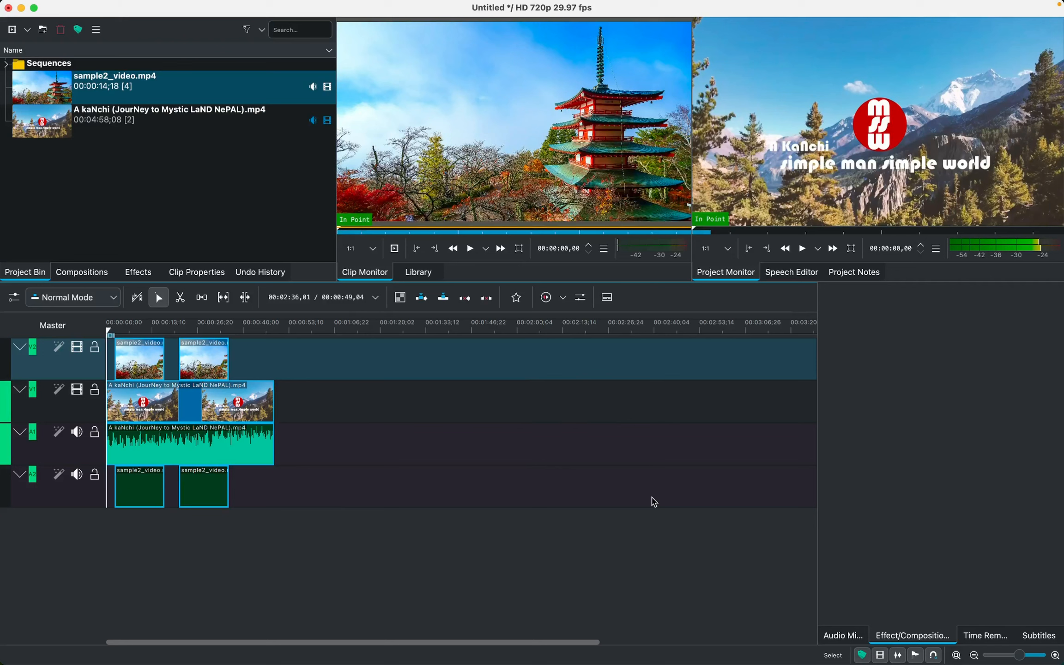